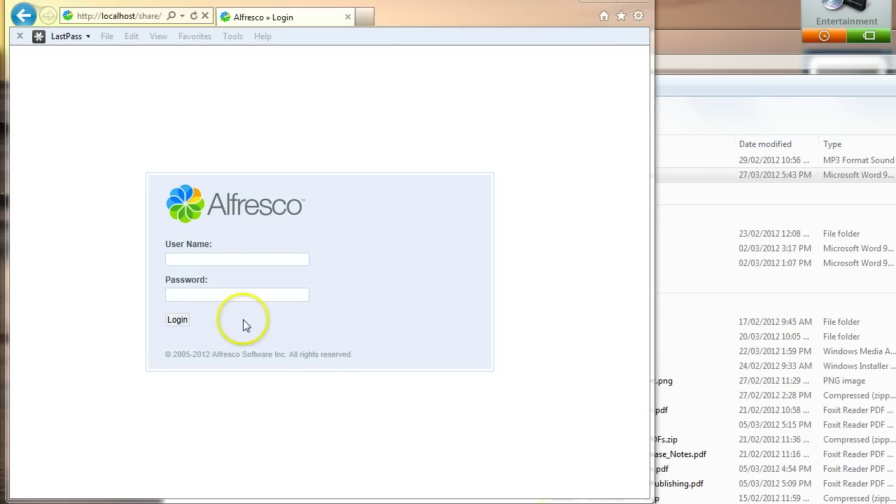
Step: Log in to Alfresco Share as the saved user with their password
left_click(213, 259)
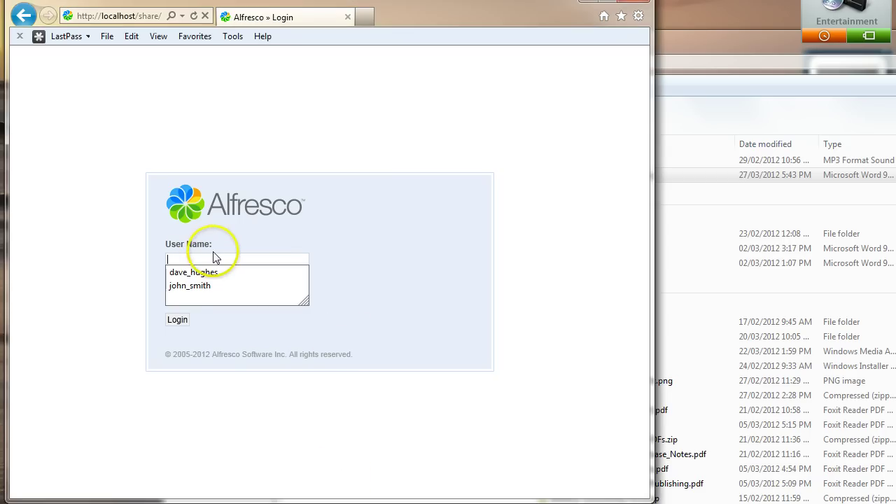
left_click(206, 287)
left_click(217, 298)
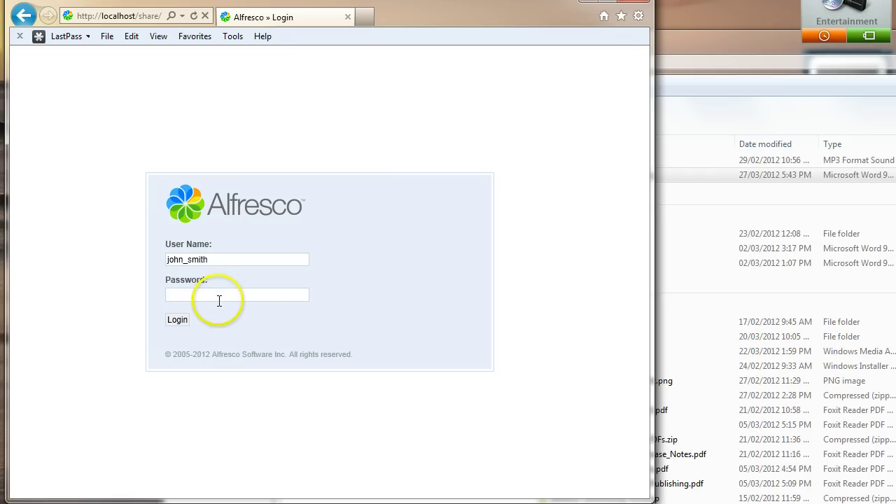
type("password")
key("Return")
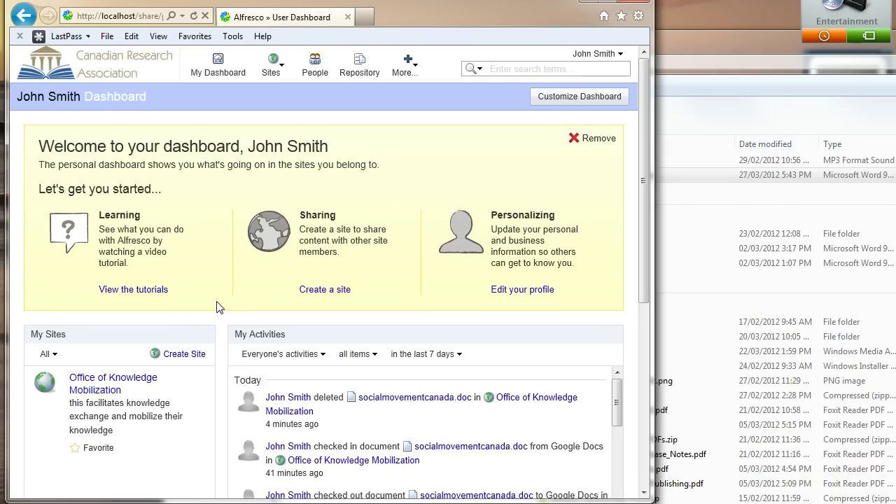
Step: Open the Research folder in the Office of Knowledge Mobilization site's document library
left_click(107, 378)
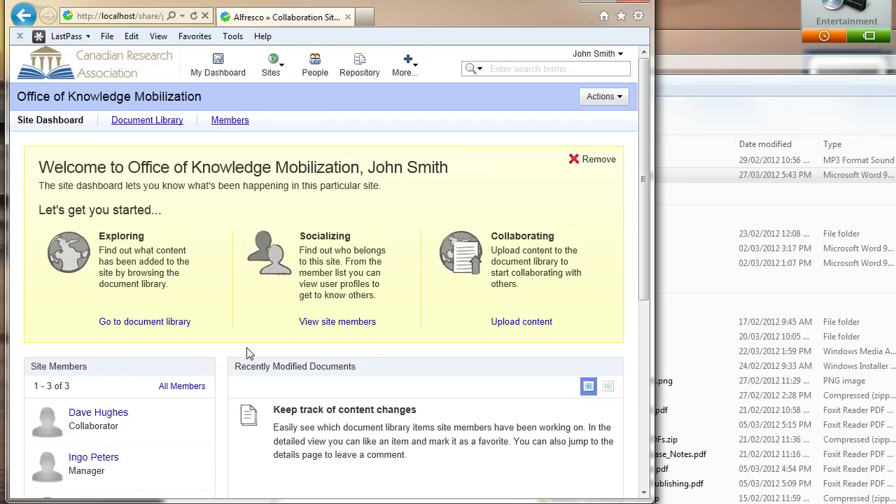
left_click(159, 120)
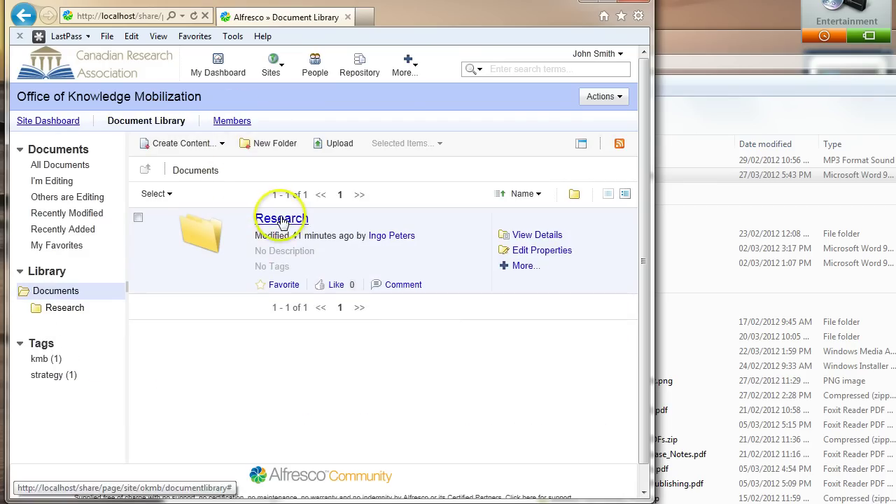
left_click(269, 216)
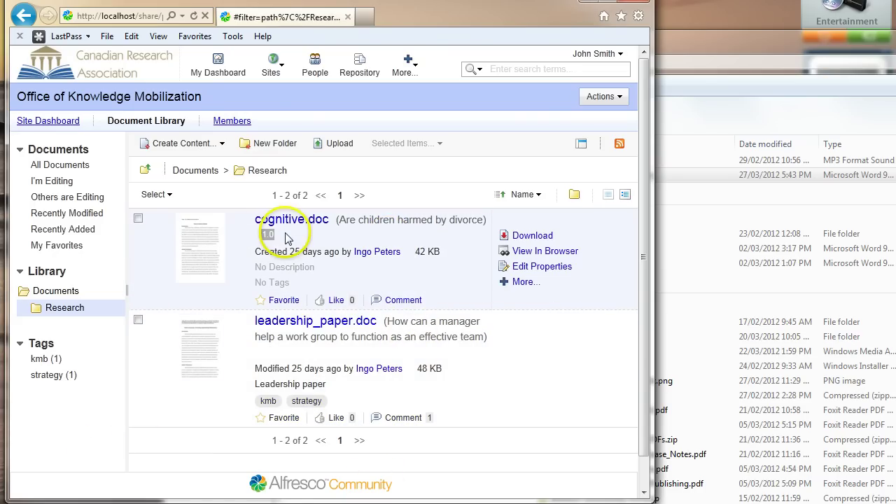
left_click(687, 38)
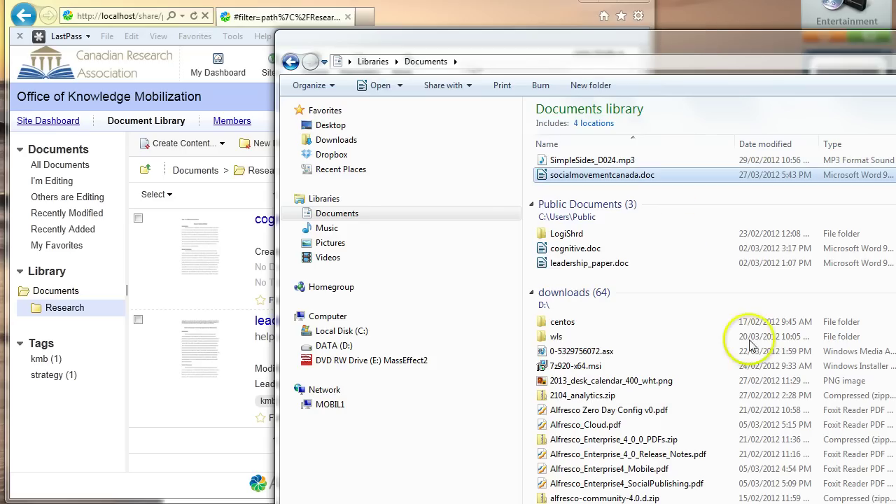
left_click(383, 13)
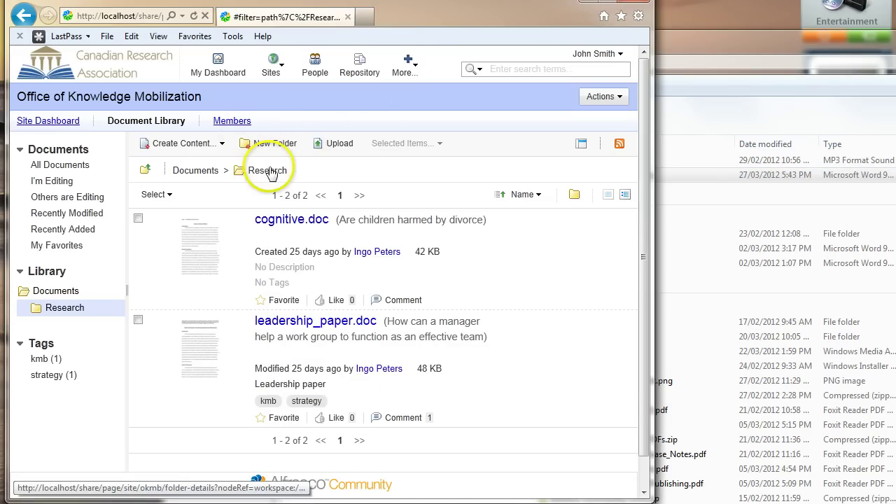
Step: Upload socialmovementcanada.doc from Libraries > Documents into Research and dismiss the upload report
left_click(336, 143)
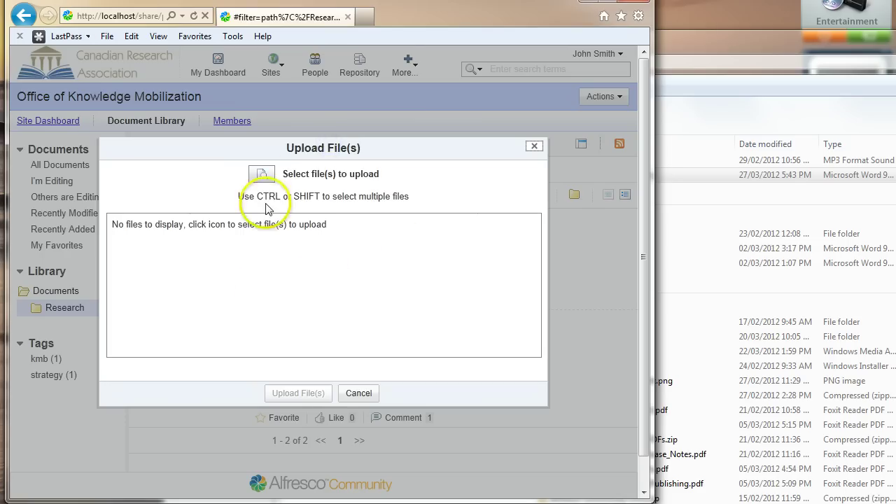
left_click(274, 180)
double_click(90, 52)
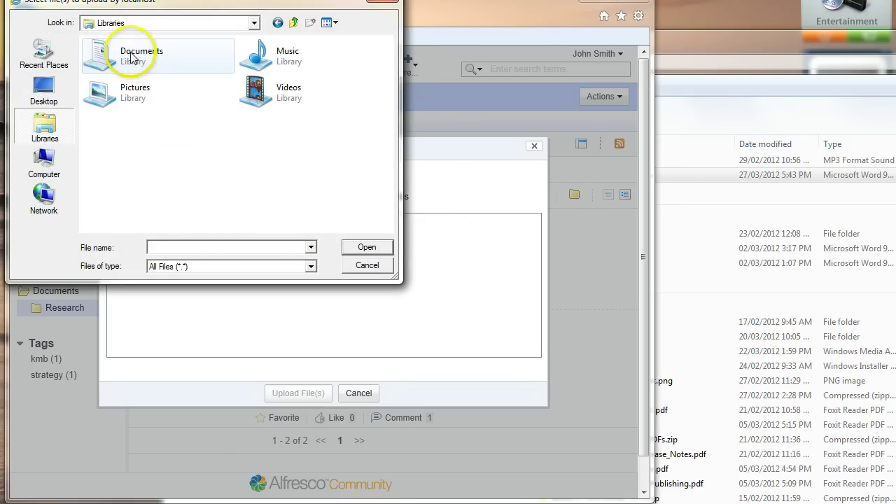
double_click(186, 75)
left_click(170, 61)
scroll(180, 180, "down", 5)
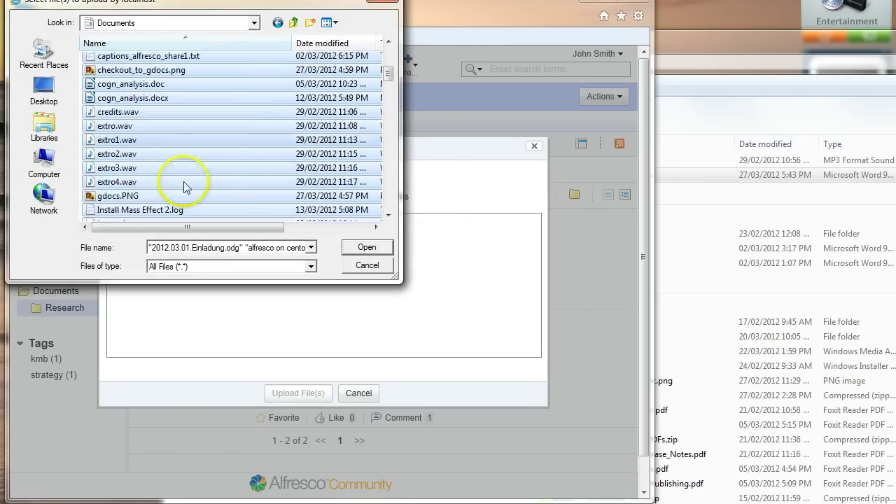
double_click(191, 138)
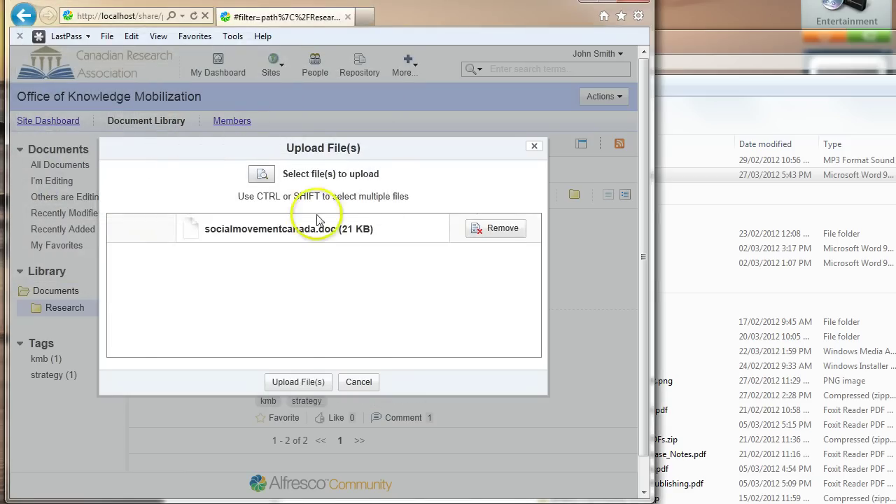
left_click(299, 383)
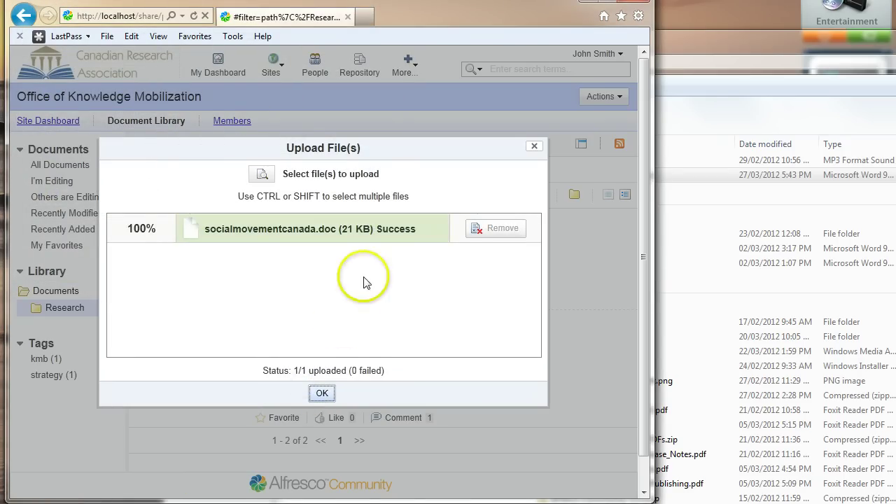
left_click(321, 396)
scroll(452, 280, "down", 2)
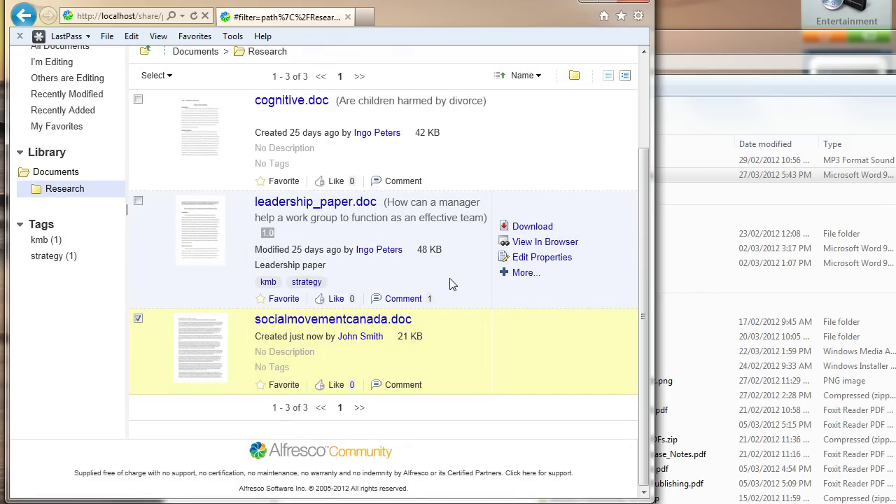
Step: Add the Google Docs Editable aspect to socialmovementcanada.doc from its details page
left_click(329, 322)
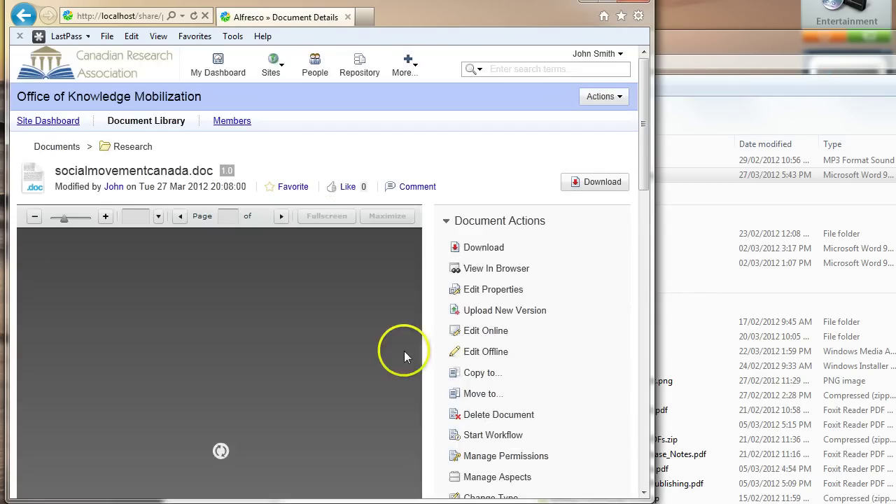
scroll(389, 352, "down", 3)
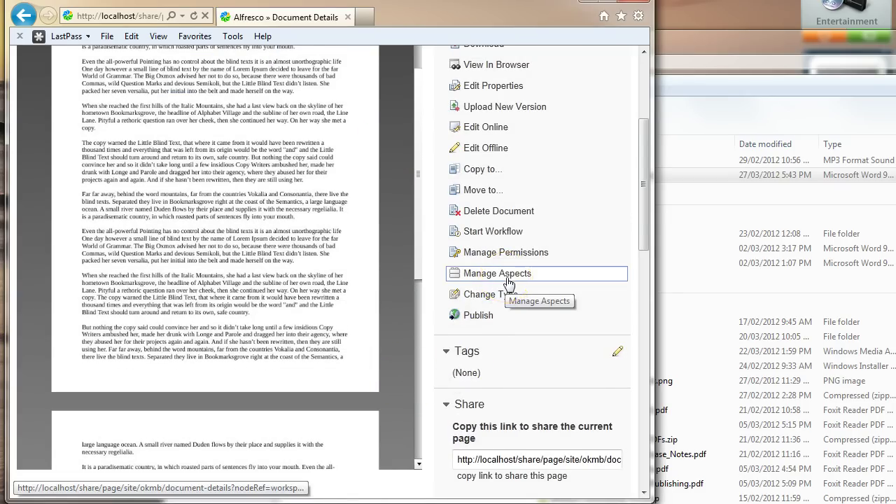
left_click(506, 279)
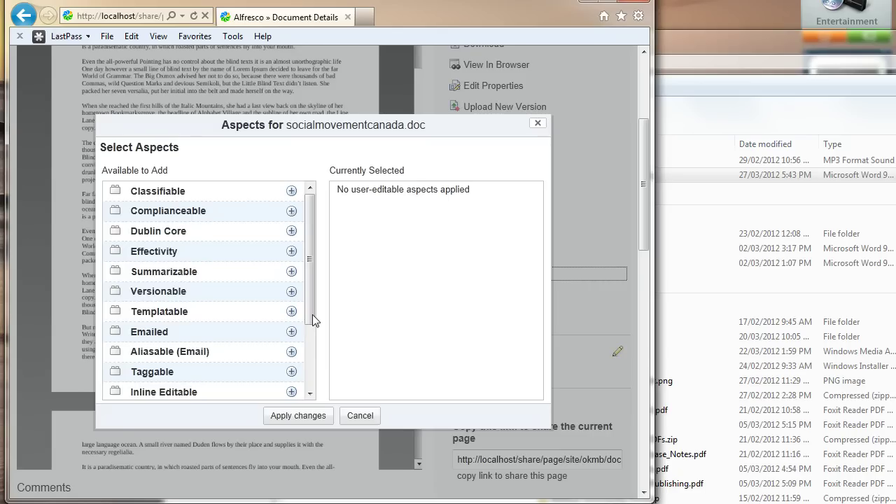
left_click_drag(312, 314, 310, 381)
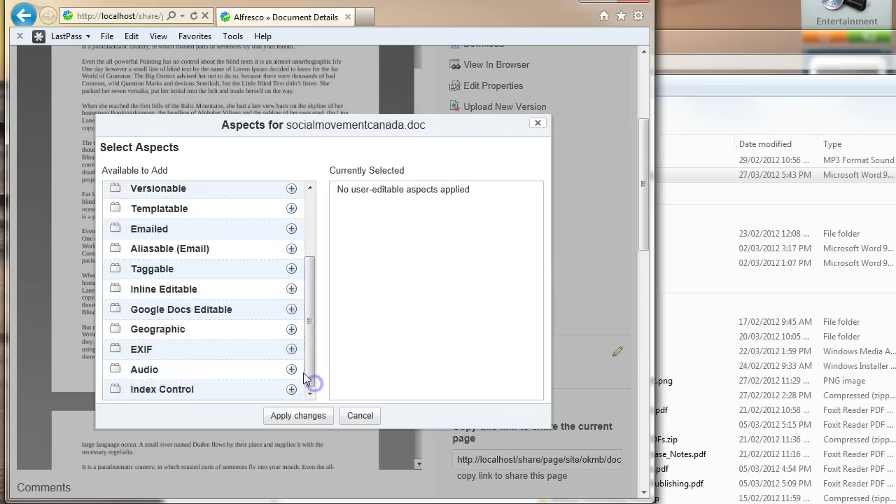
left_click(291, 309)
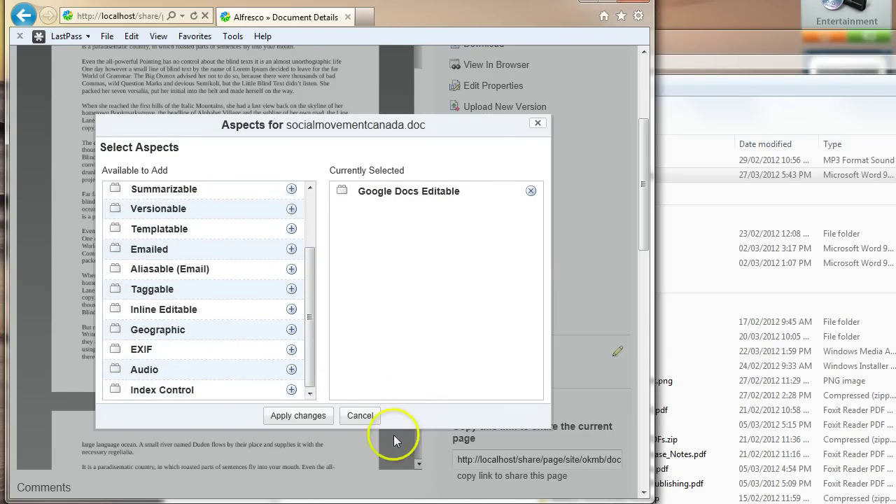
left_click(308, 418)
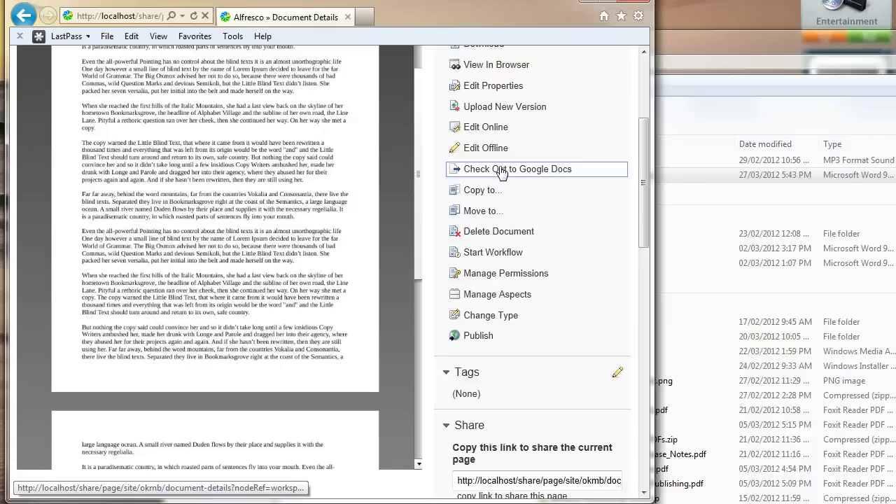
left_click(473, 172)
left_click(530, 172)
Step: Check socialmovementcanada.doc out to Google Docs, then view it in Google Docs
left_click(527, 172)
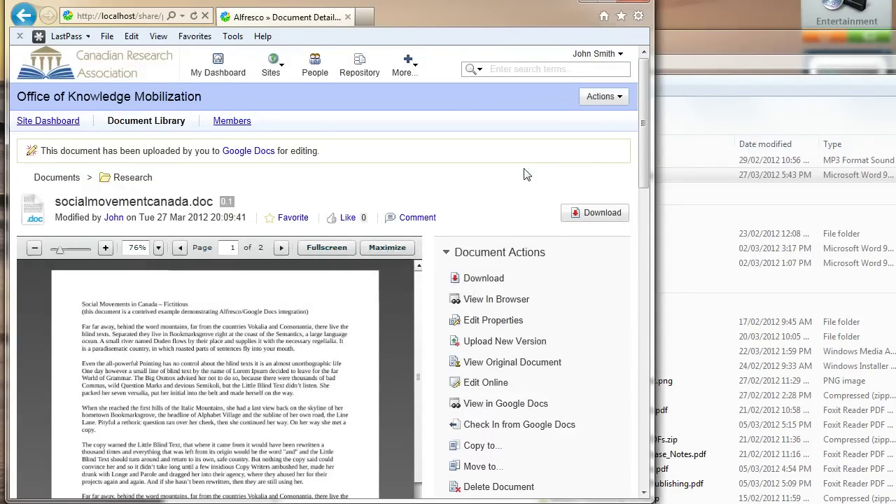
scroll(600, 303, "down", 1)
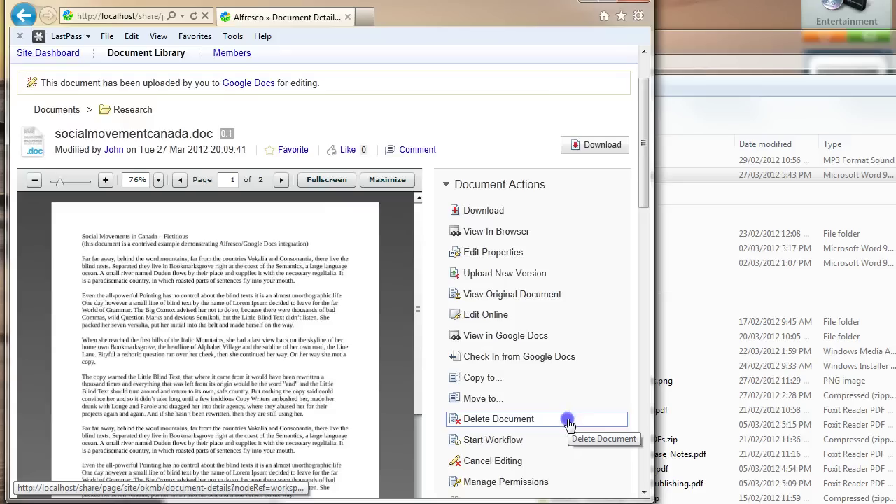
left_click(477, 336)
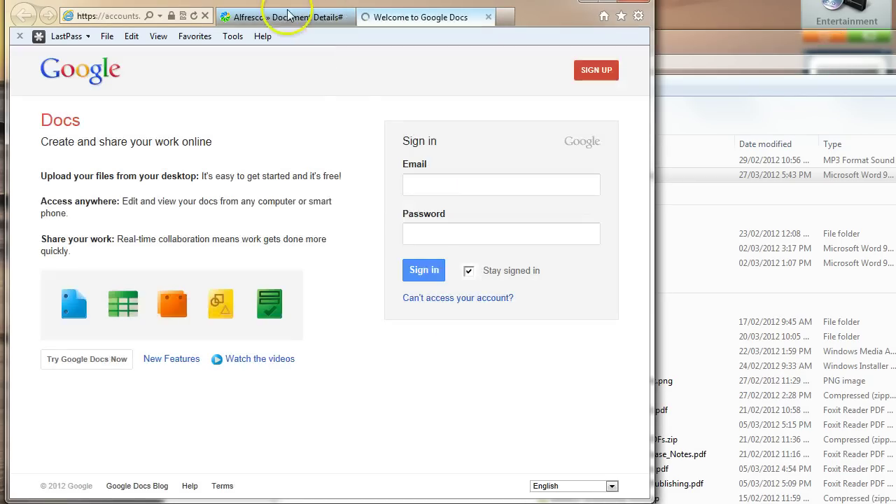
Step: Sign in with the first user's Google e-mail and password to open socialmovementcanada (Working Copy).doc
left_click(450, 185)
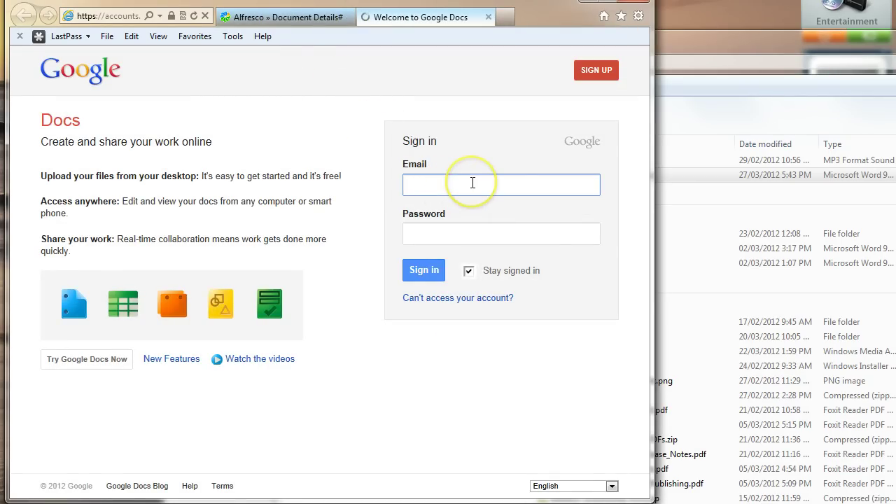
type("jsmi")
key("Tab")
type("••")
key("shift+Tab")
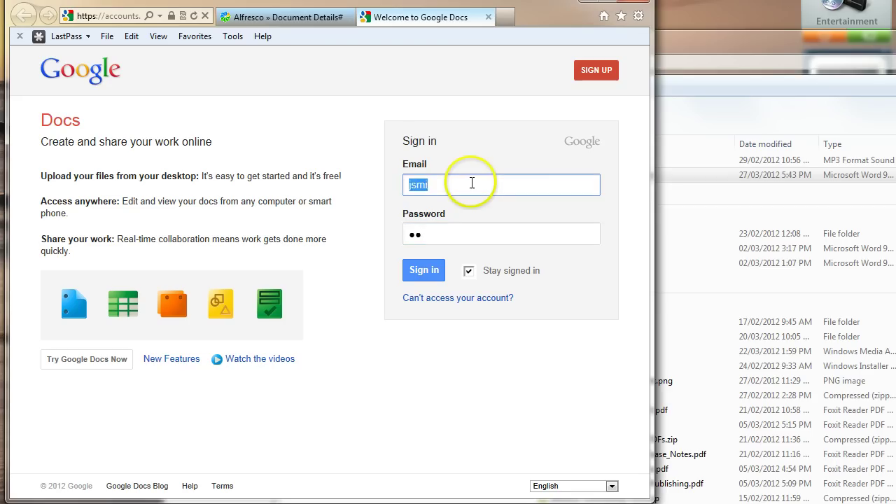
key("Tab")
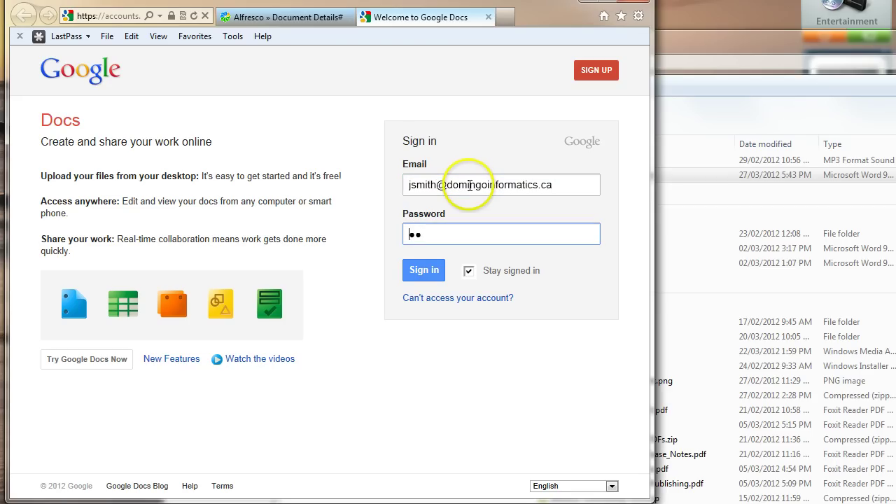
type("••••••••")
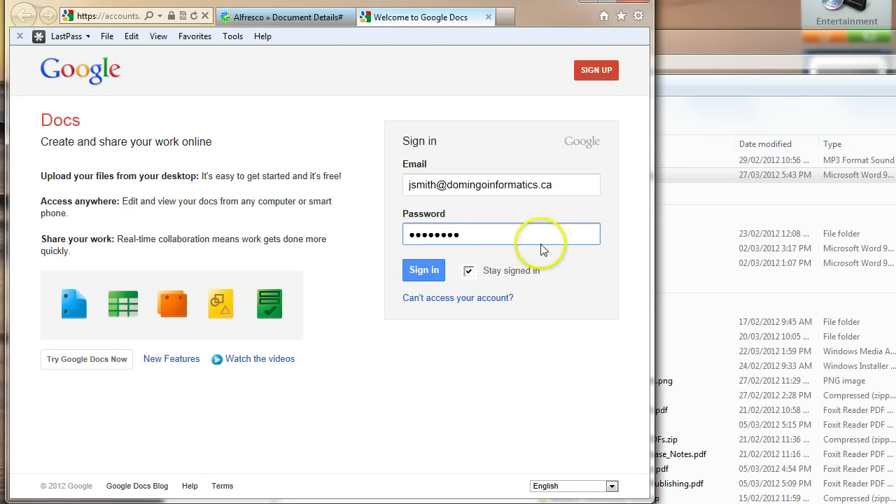
left_click(428, 276)
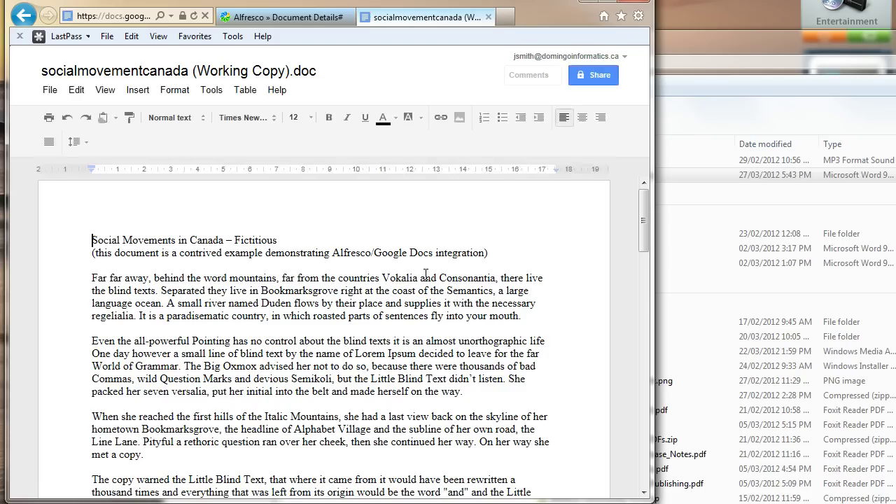
Step: Place the insertion point at the start of the working copy's text
left_click(108, 263)
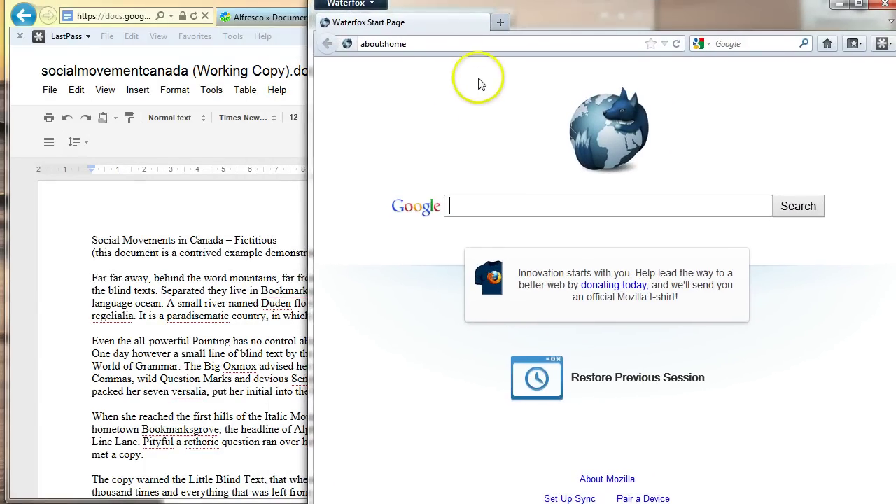
Step: Load localhost/share in Waterfox and log in with the second user's name and password
left_click(442, 44)
type("localhost/share")
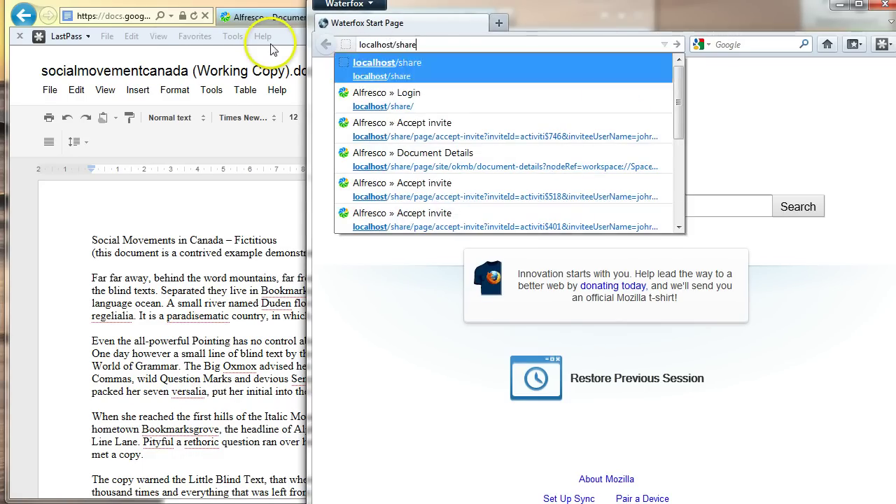
key("Return")
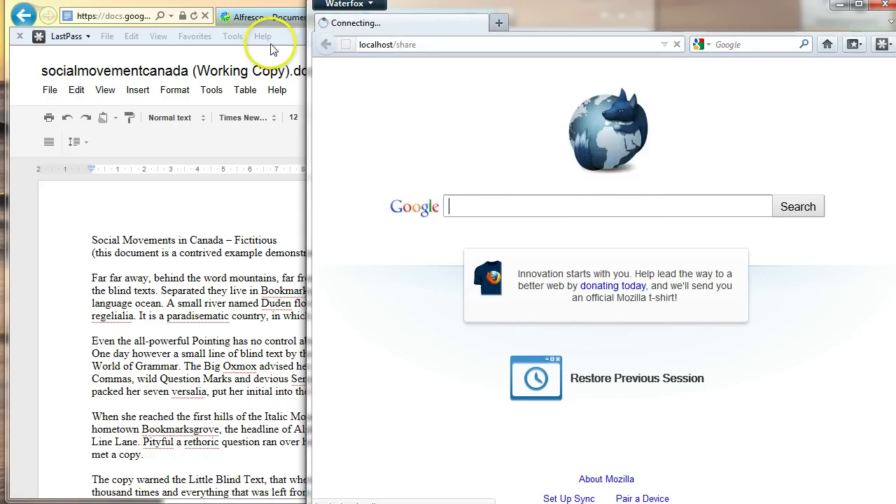
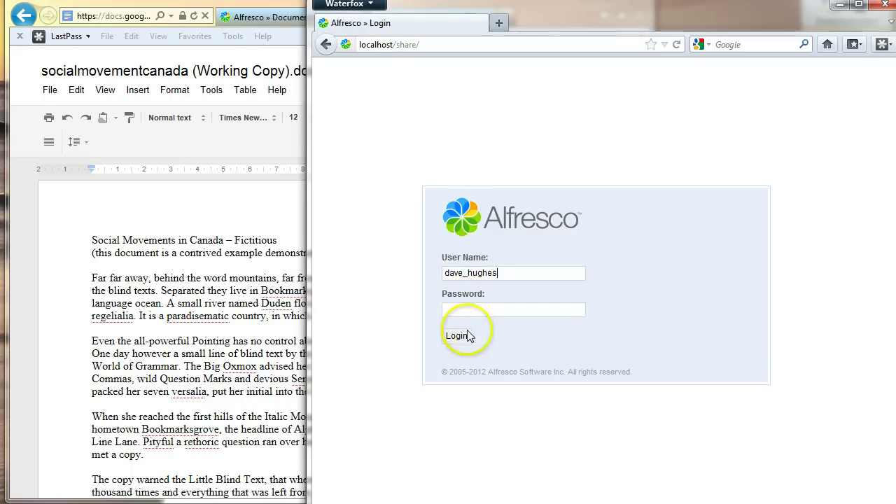
left_click(457, 309)
type("password")
key("Return")
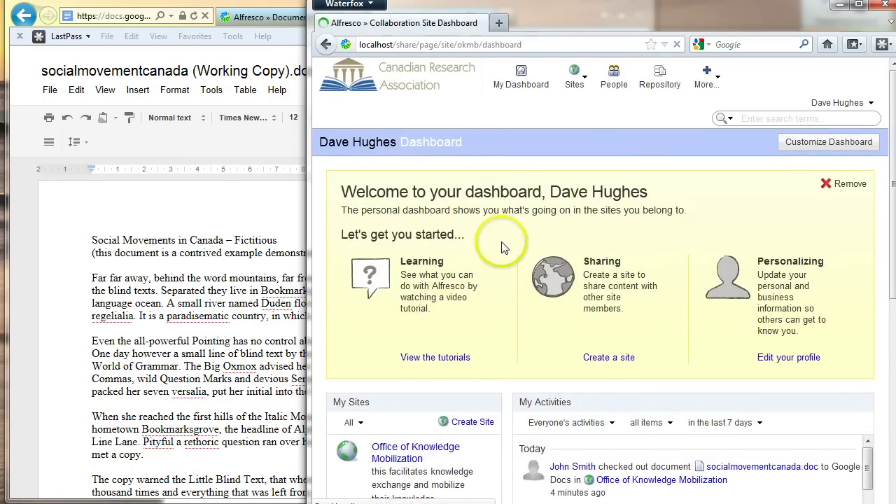
Step: Open socialmovementcanada.doc from the Research folder via More... > View in Google Docs
left_click(458, 168)
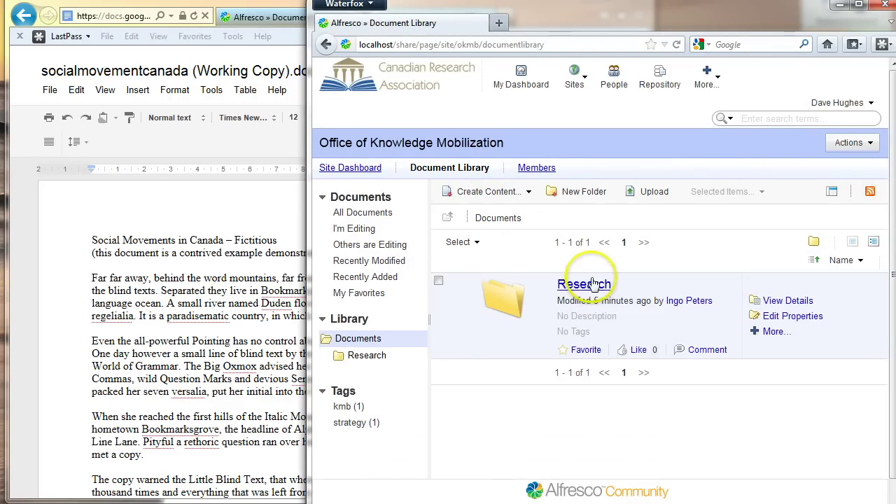
left_click(583, 284)
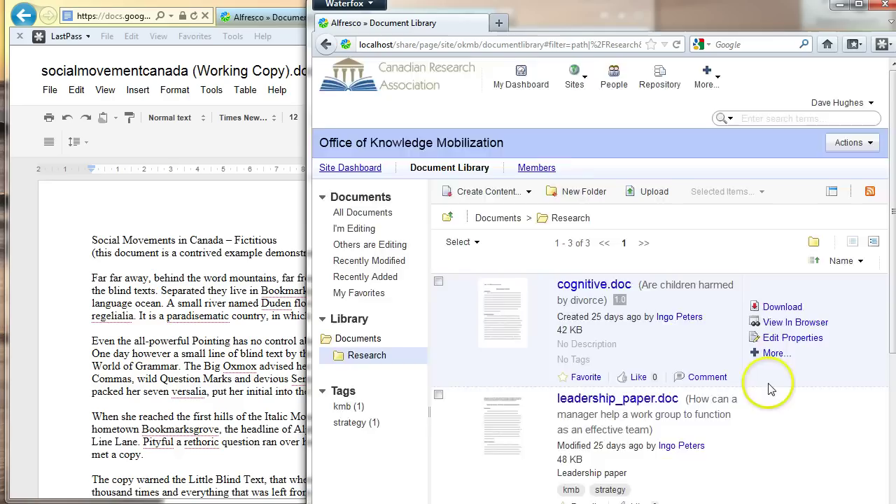
scroll(770, 387, "down", 5)
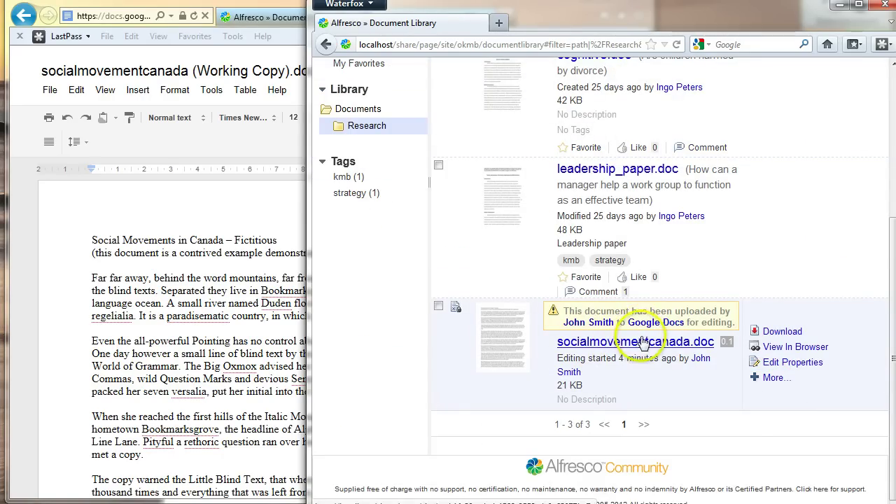
left_click(570, 316)
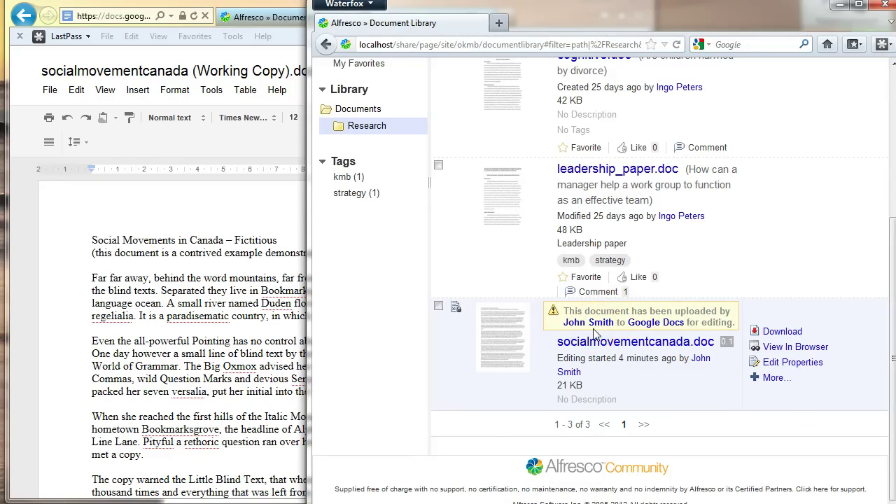
left_click(764, 380)
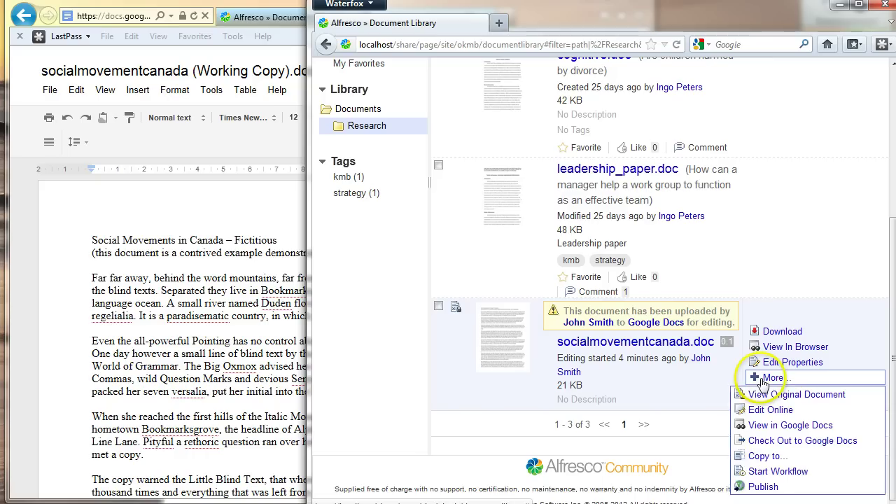
left_click(773, 428)
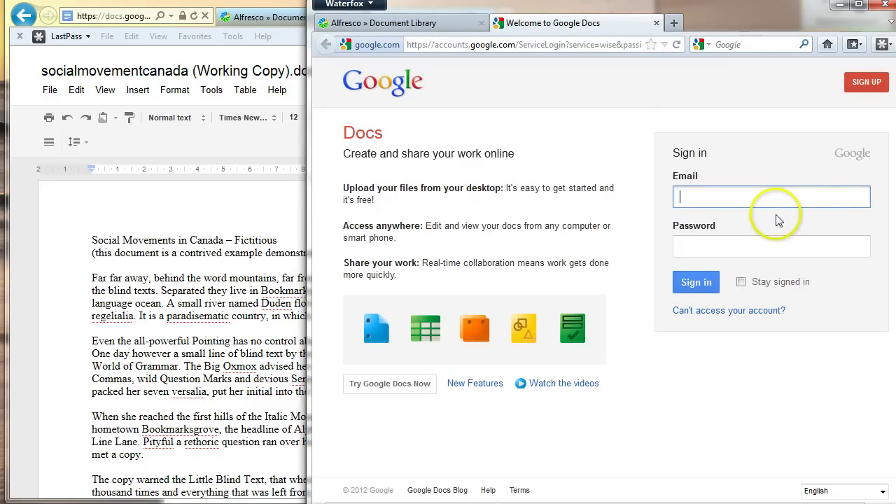
Step: Sign in using the second user's saved Google e-mail and password
type("dhuge")
key("BackSpace")
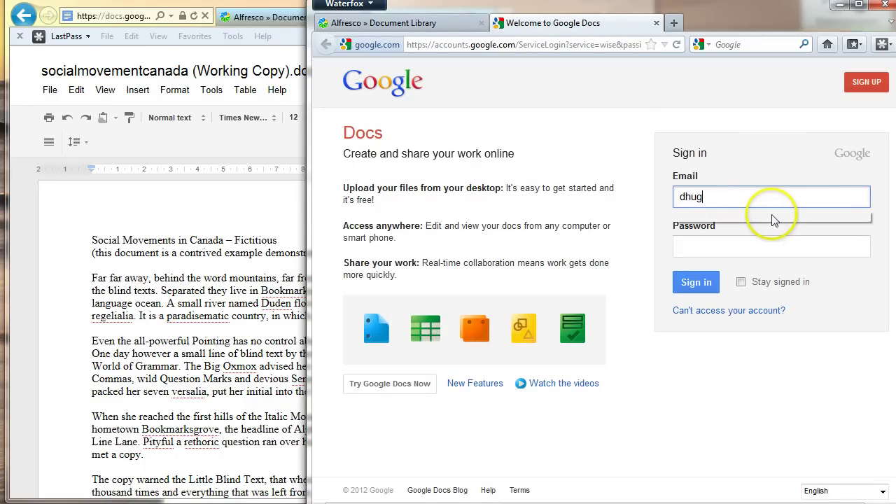
left_click(774, 219)
key("Tab")
type("**********")
key("Return")
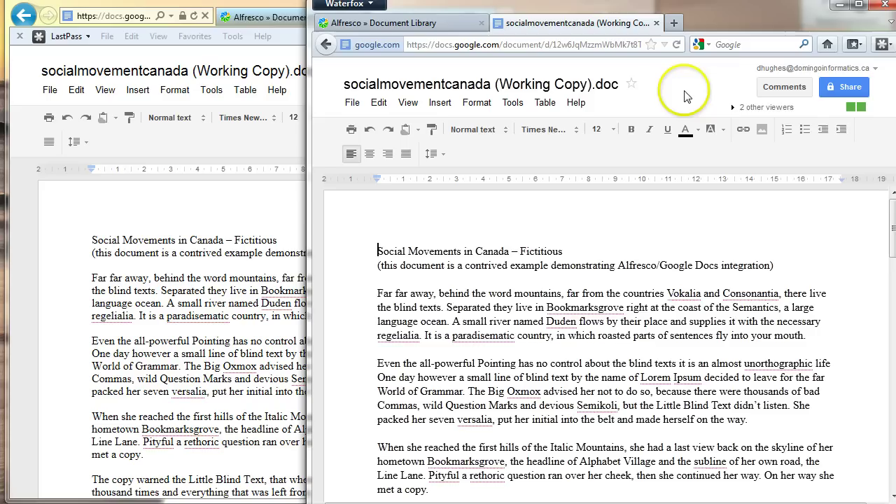
Step: Expand '2 other viewers' in both windows, toggling the first user's viewers panel open and shut
left_click(755, 108)
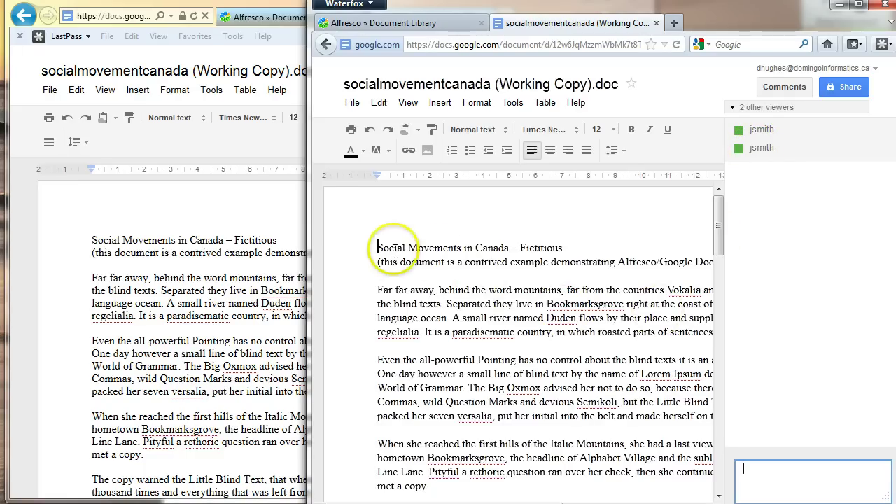
left_click(91, 246)
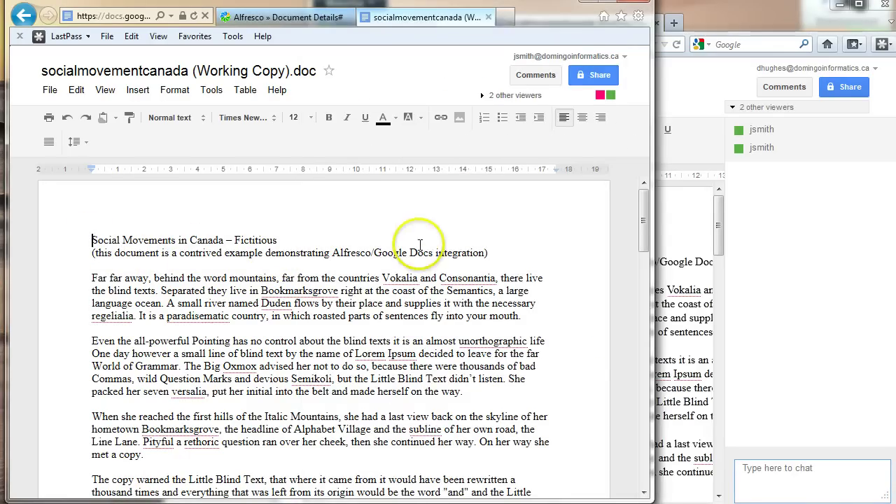
left_click(508, 96)
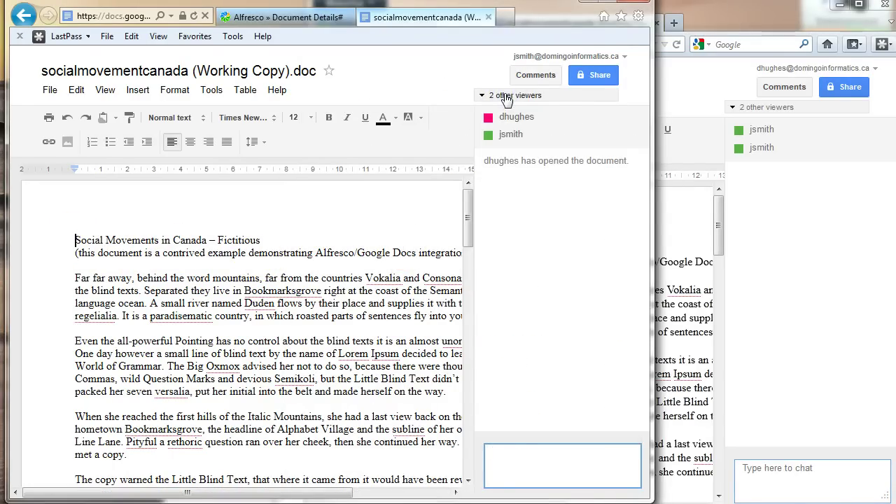
left_click(507, 97)
left_click(507, 97)
left_click(507, 97)
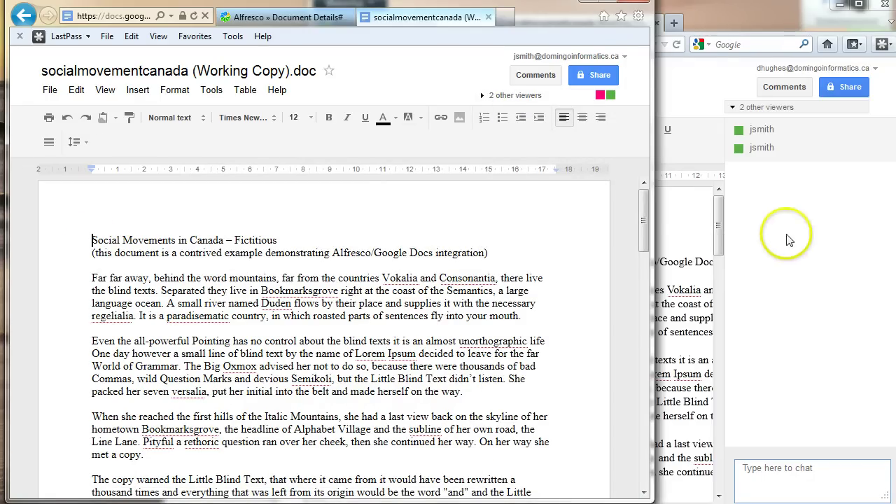
left_click(671, 247)
Step: Insert 'Let's change this' before the 'Social Movements' title line in the Waterfox copy
left_click(379, 272)
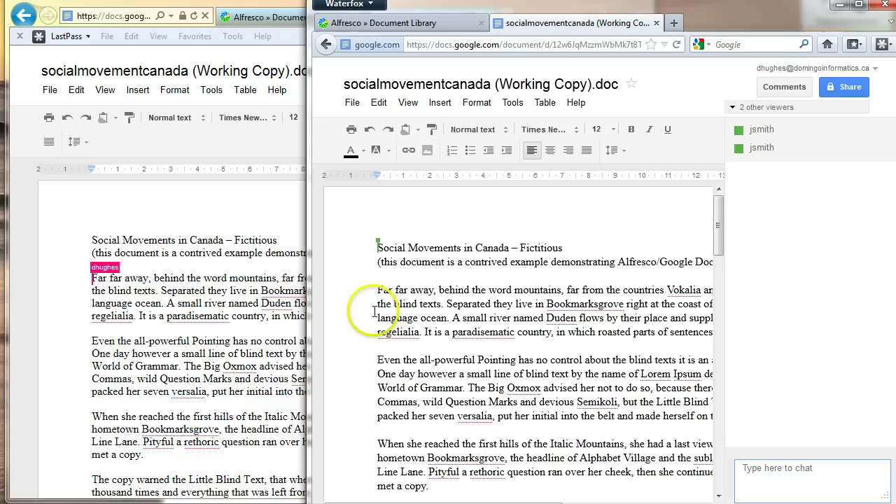
left_click(376, 358)
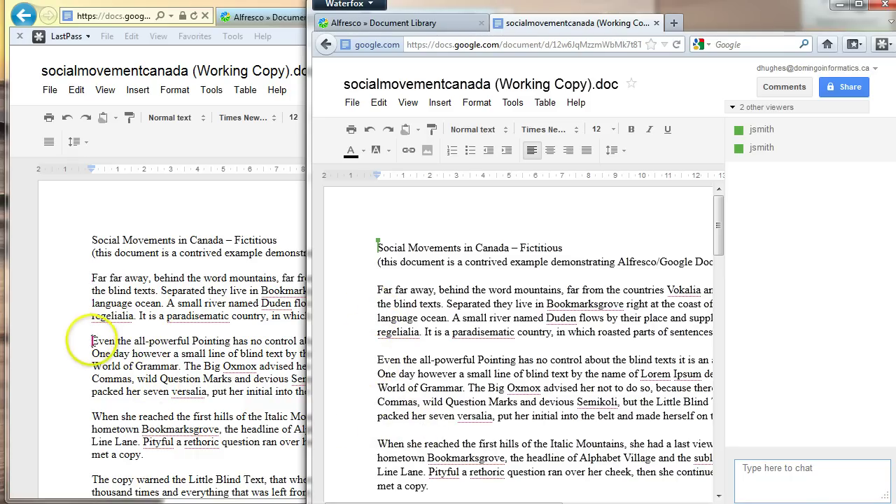
left_click(373, 331)
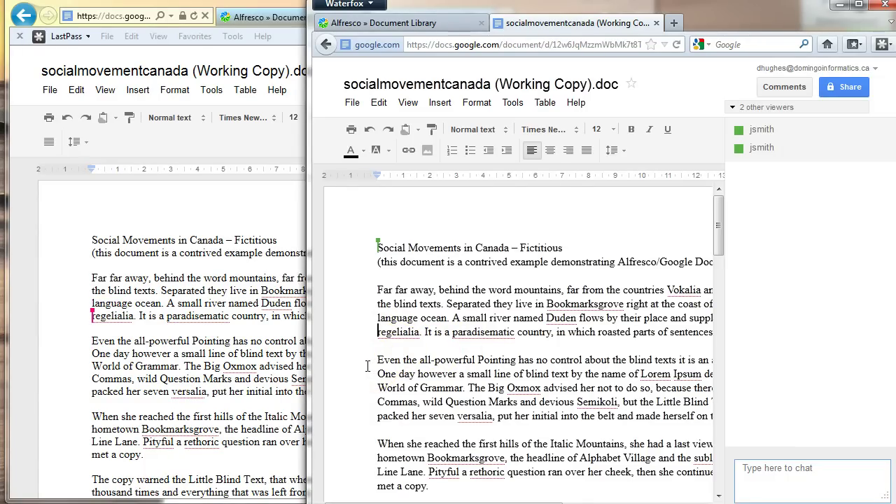
left_click(376, 247)
type("Let's change th")
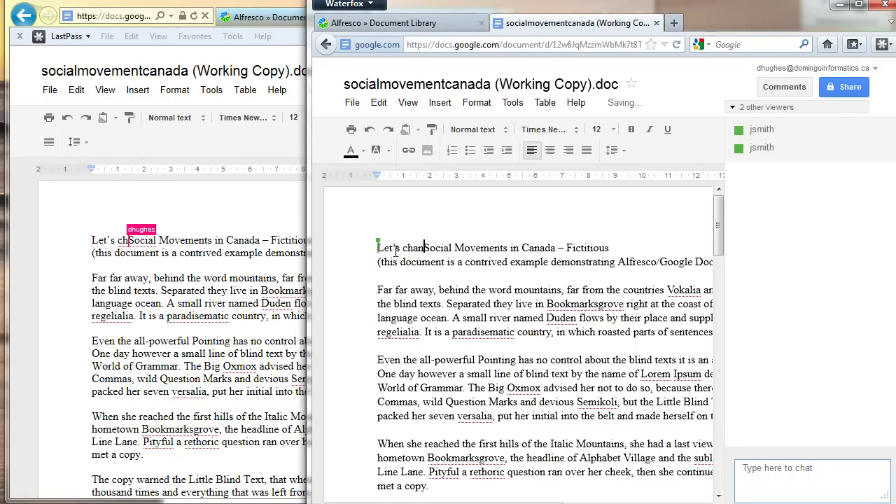
type("is")
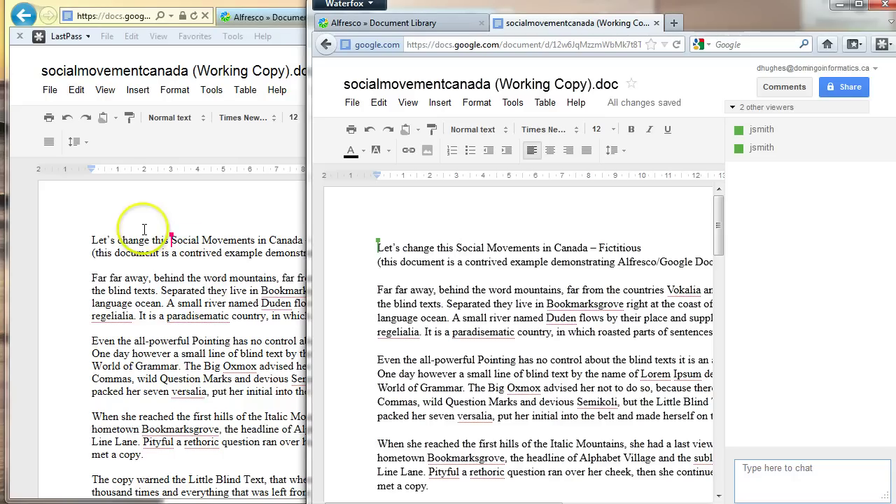
left_click(117, 239)
left_click(455, 245)
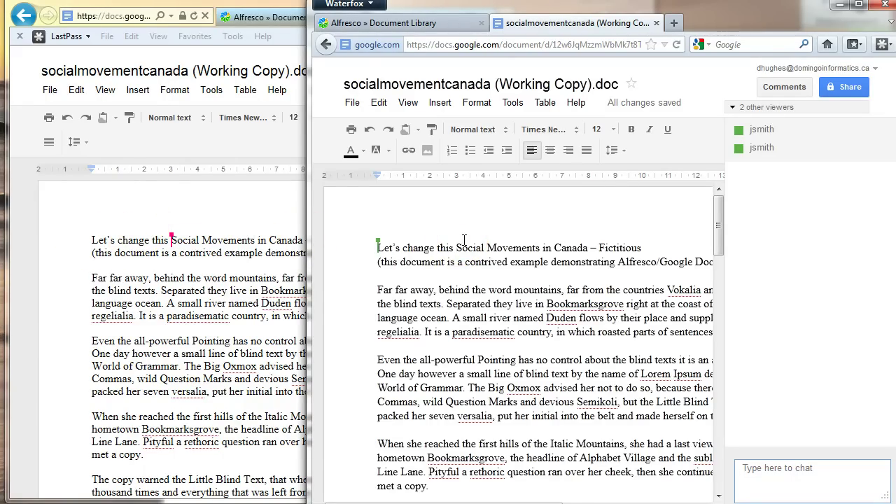
left_click(781, 469)
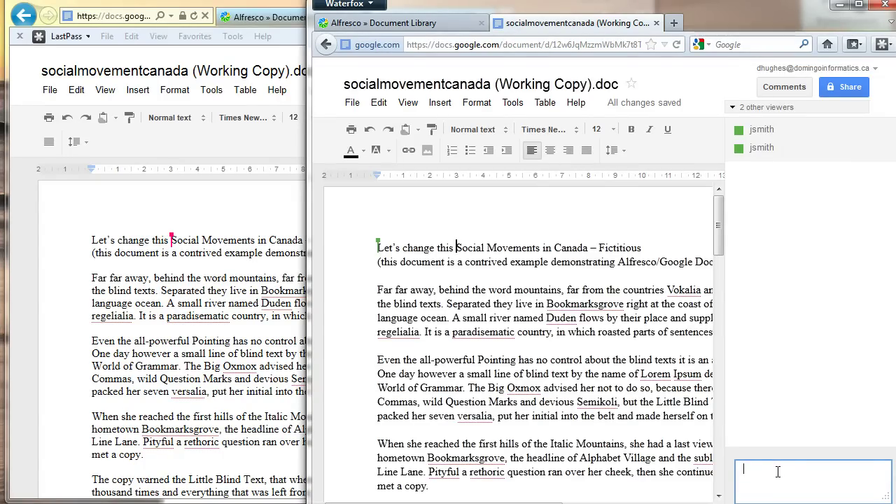
Step: Send a chat message asking the co-editor to reword this section a little, correcting the 'secten' typo
type("John, let's reword this sectten a little")
left_click(855, 469)
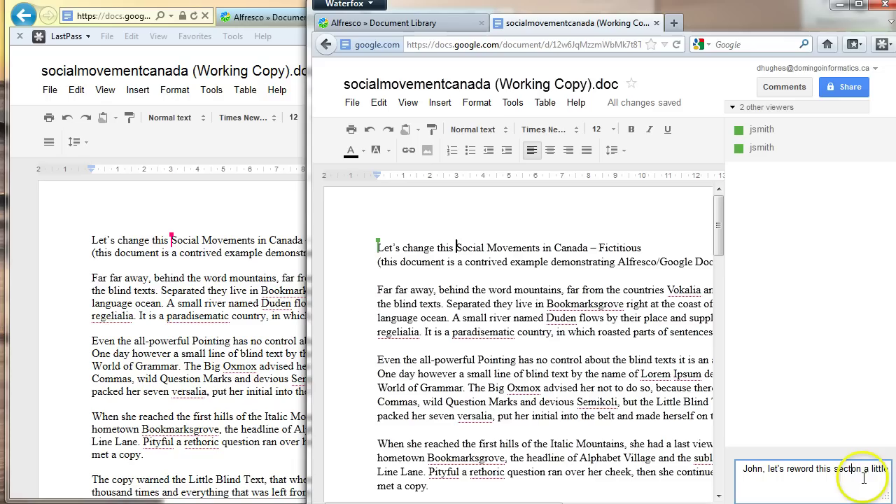
key("BackSpace")
type("io")
key("Return")
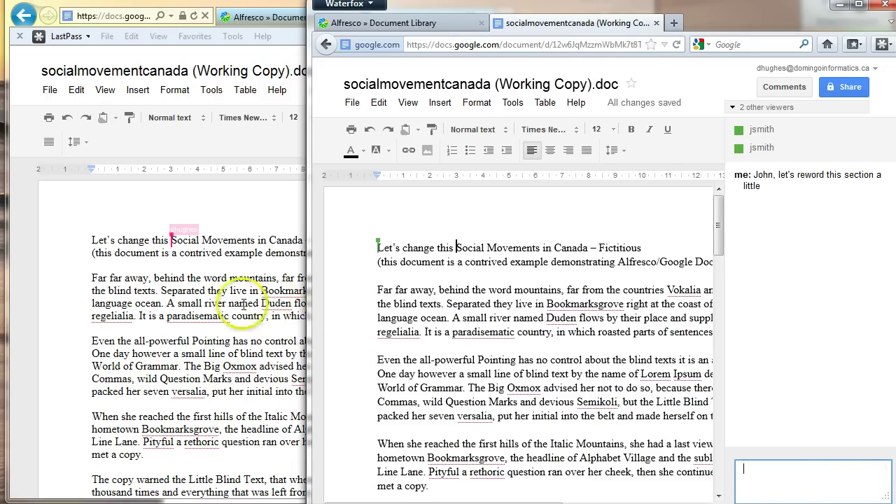
Step: Confirm the chat message arrived in the other user's Google Docs window via the viewers sidebar
left_click(240, 303)
left_click(564, 95)
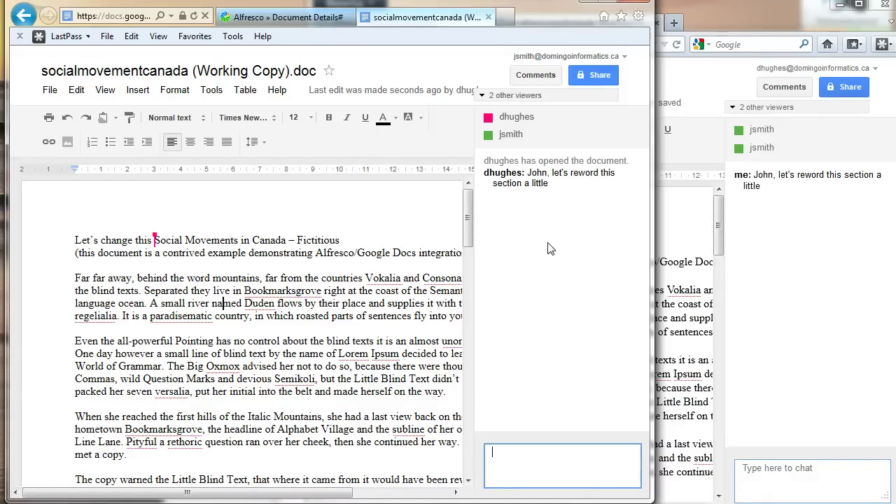
left_click(473, 175)
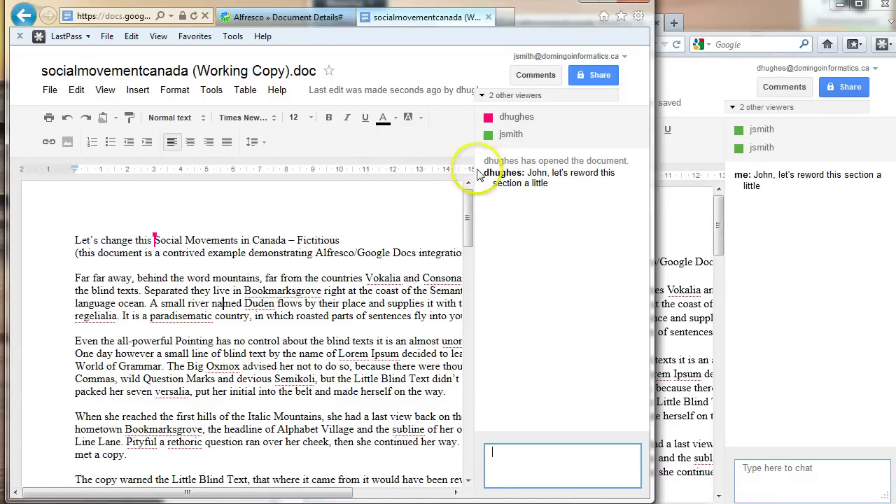
left_click(755, 236)
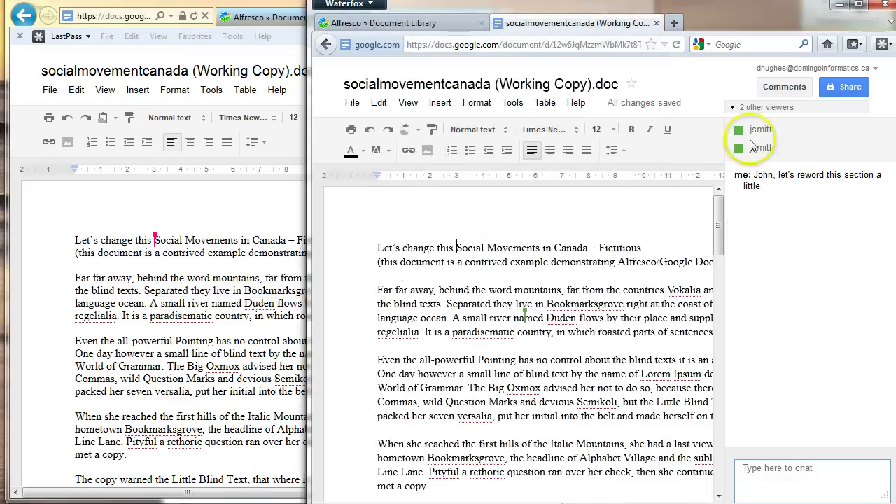
Step: Close the Google Docs tab for socialmovementcanada.doc in both the Waterfox and IE browsers
left_click(656, 23)
left_click(245, 216)
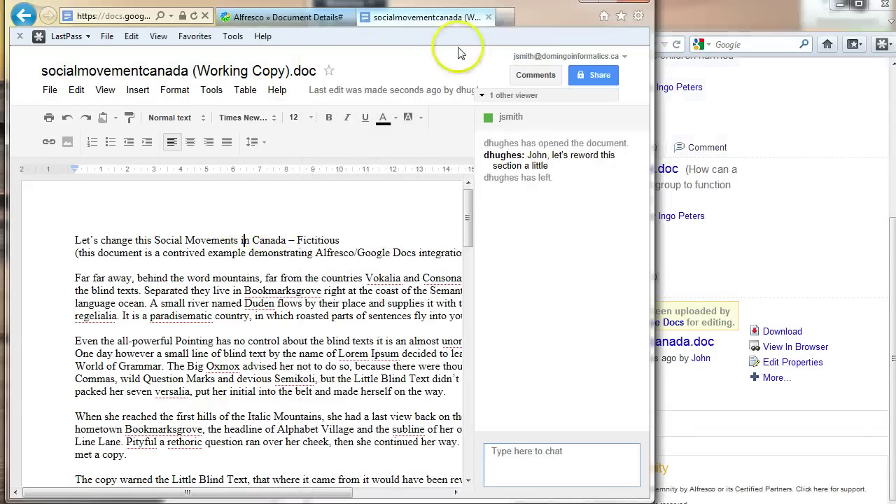
left_click(488, 19)
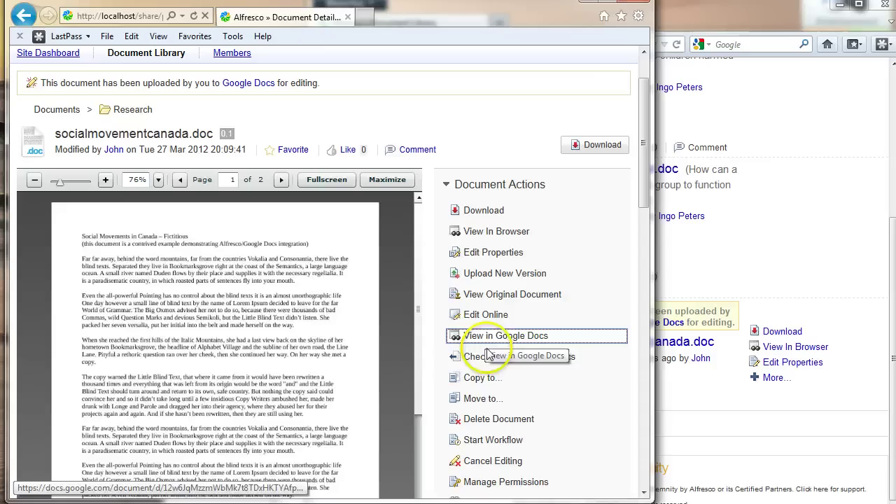
Step: Run 'Check In from Google Docs' on socialmovementcanada.doc from Document Actions
left_click(490, 357)
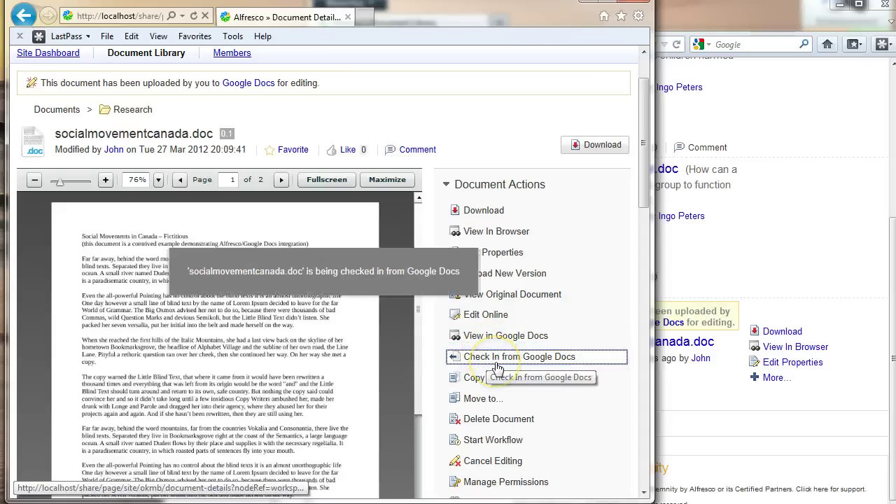